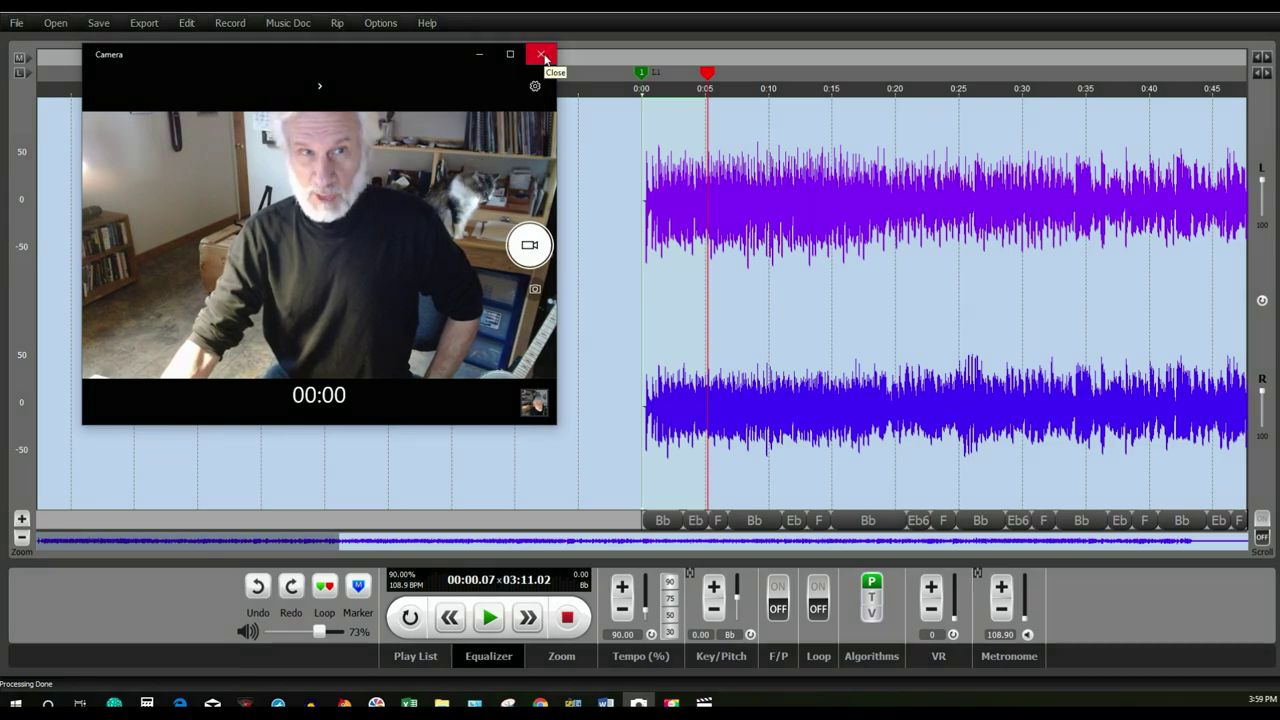
Close the camera preview and bring up the Record dialog (New File, 44.100 Hz, 16 bit, Stereo).
left_click(541, 55)
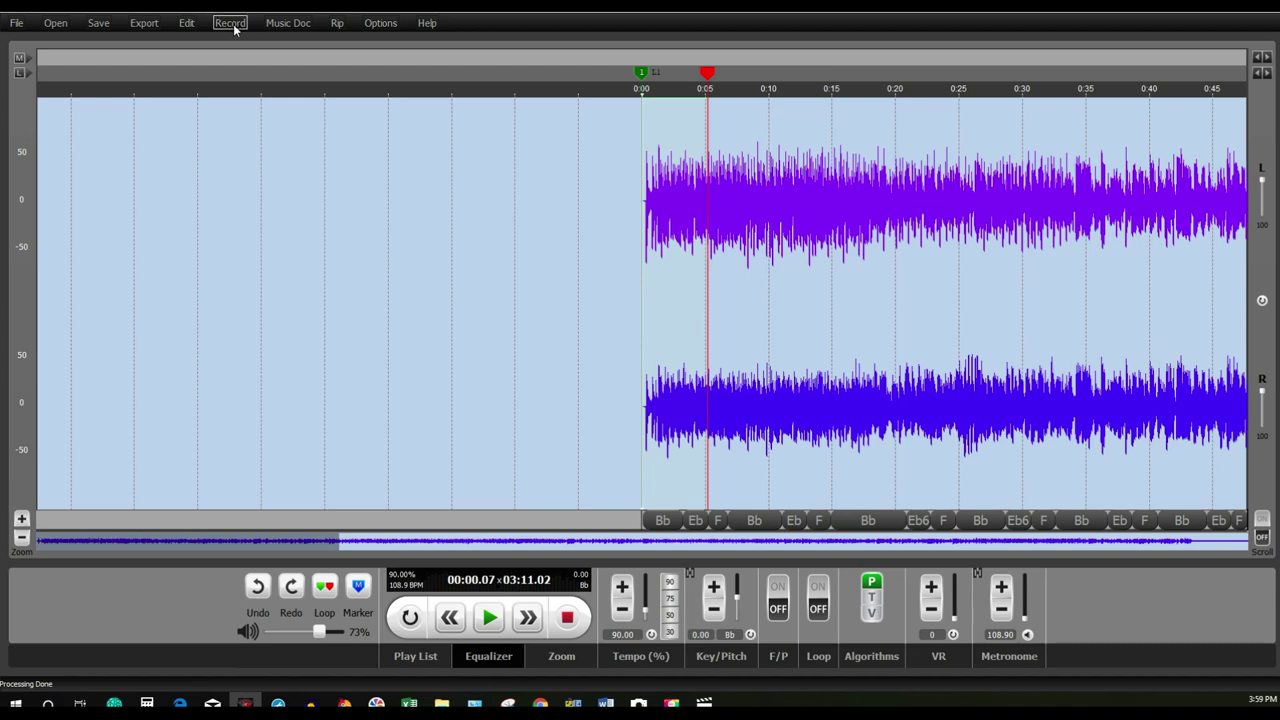
left_click(233, 25)
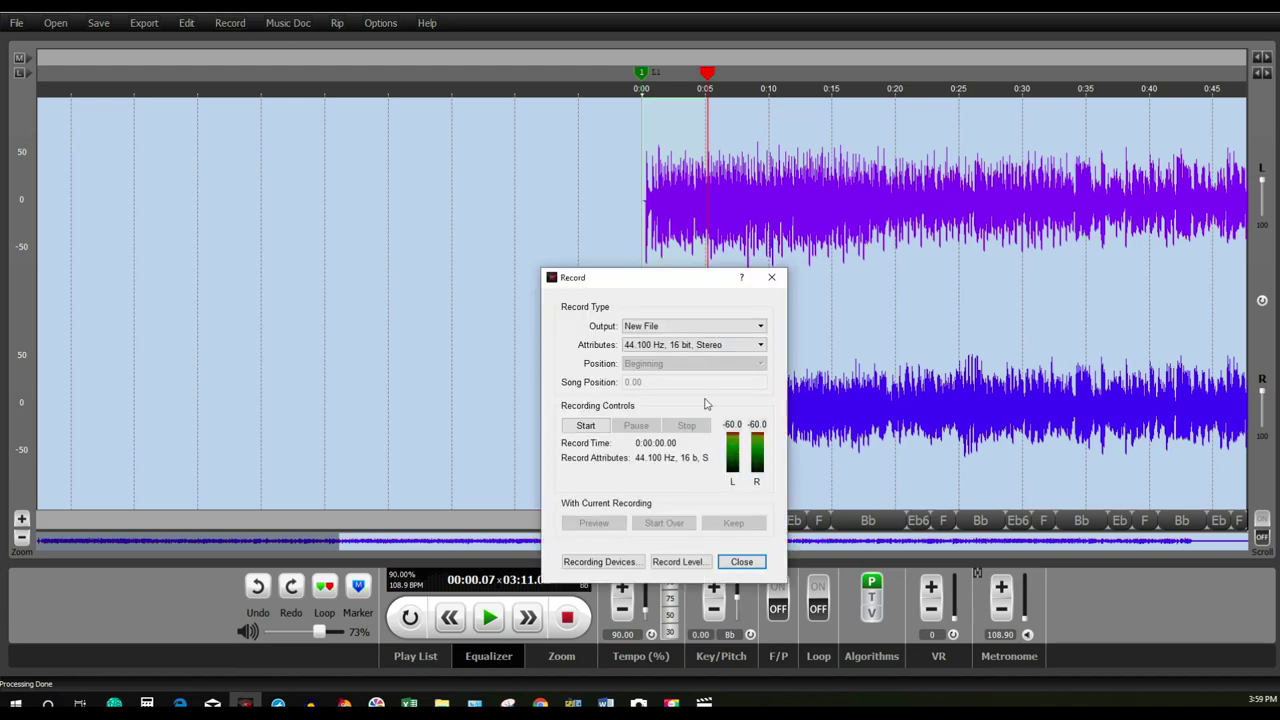
left_click(601, 562)
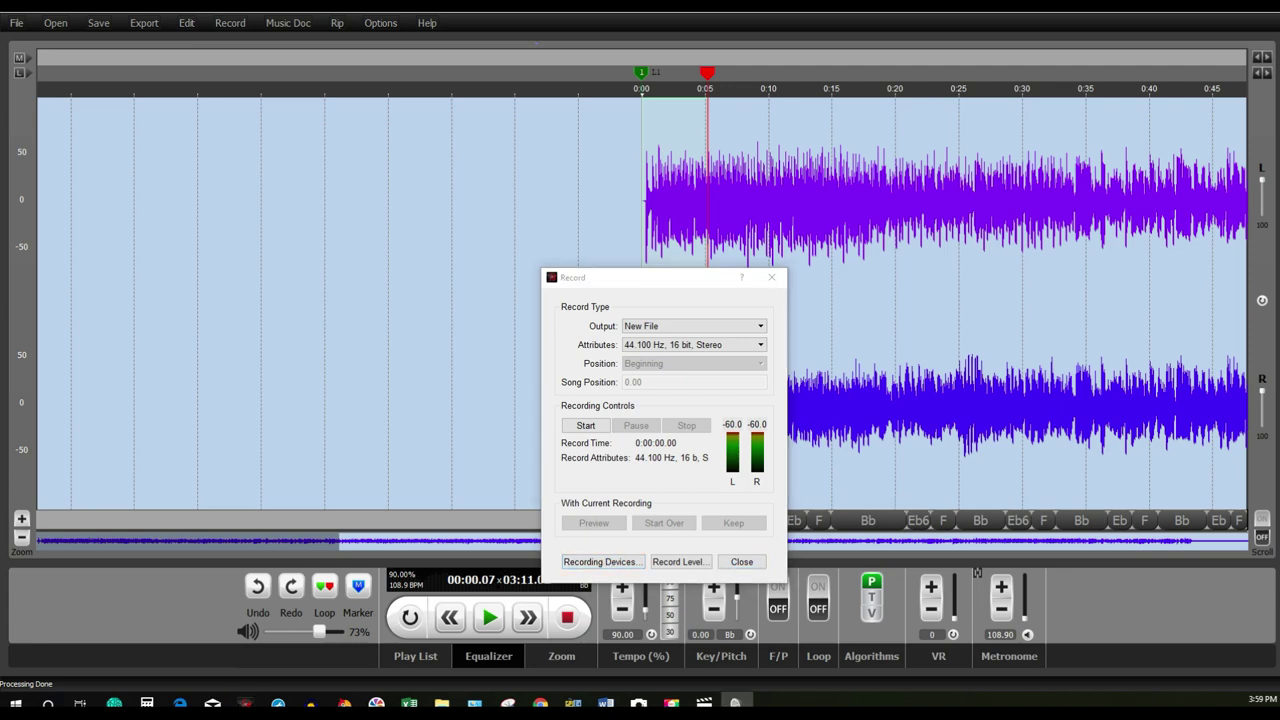
left_click_drag(1199, 30, 965, 128)
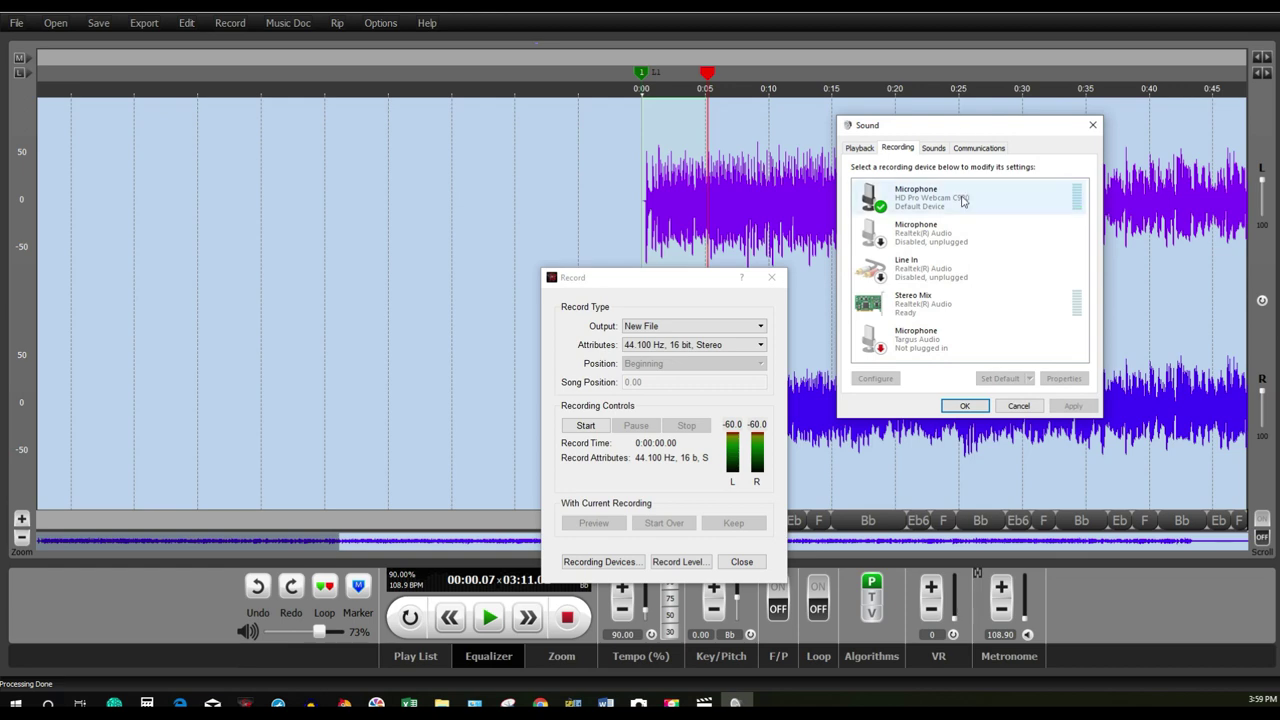
key("Down")
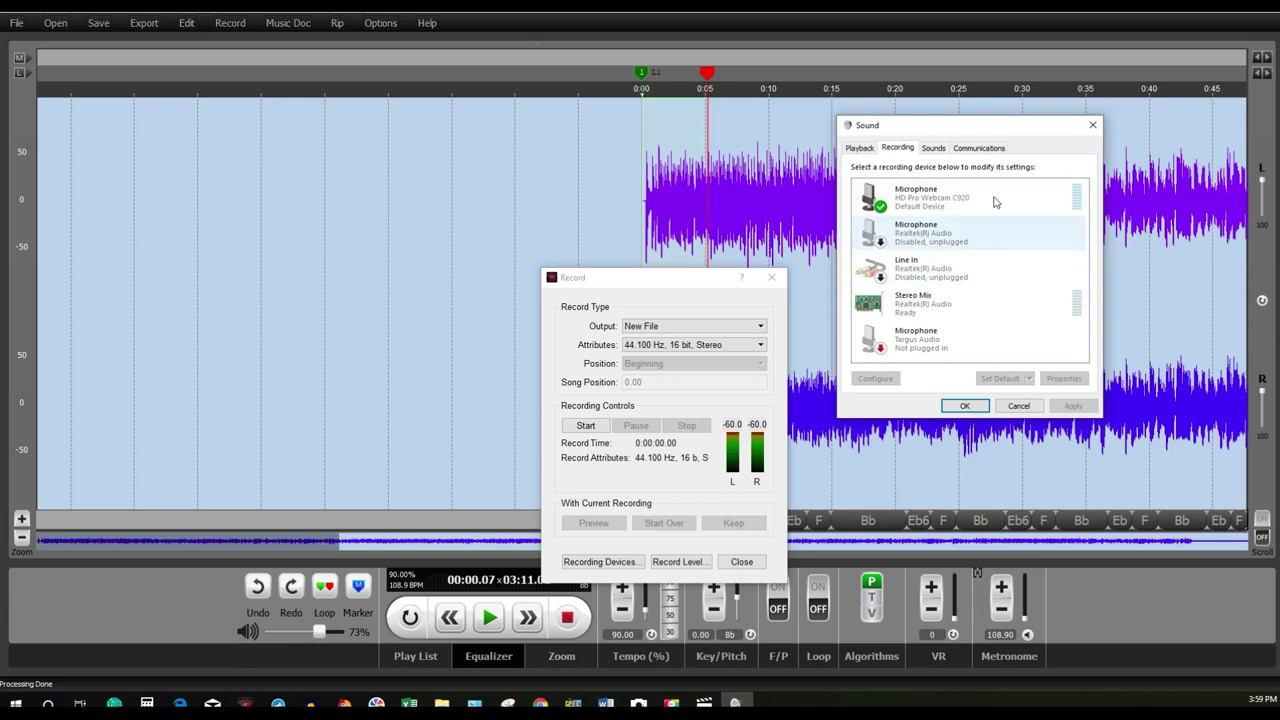
left_click(1092, 126)
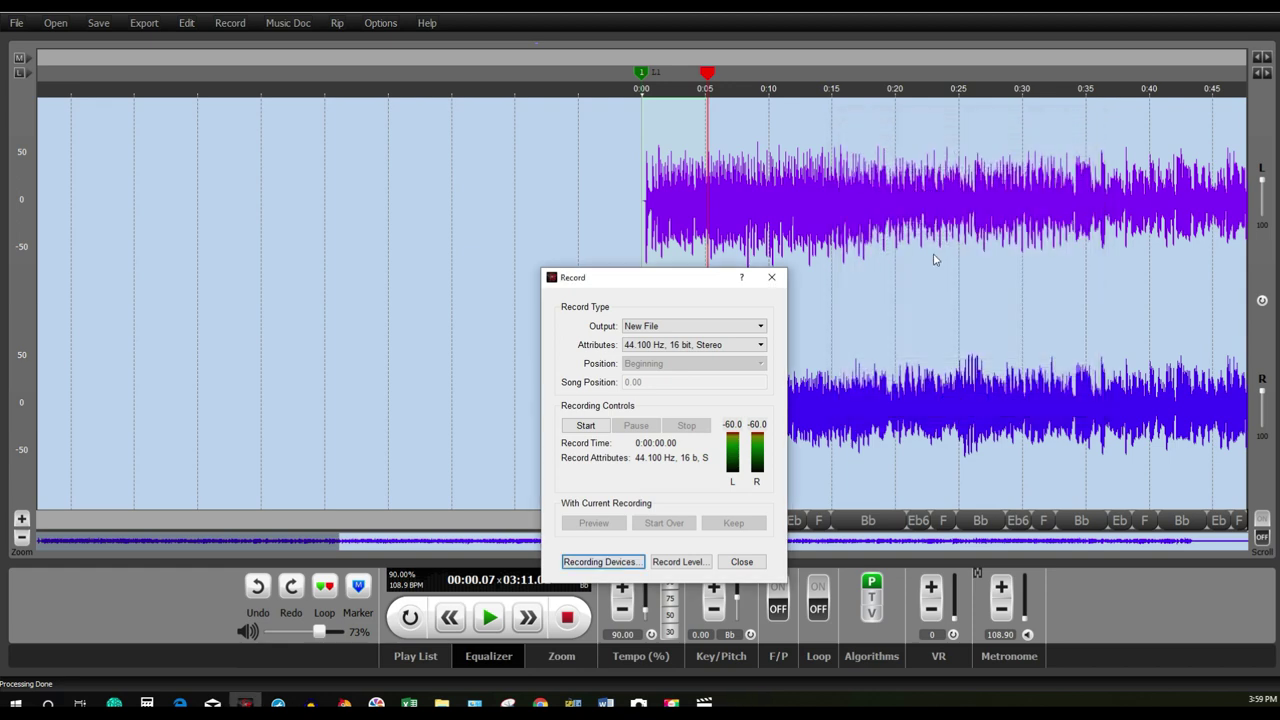
left_click(773, 278)
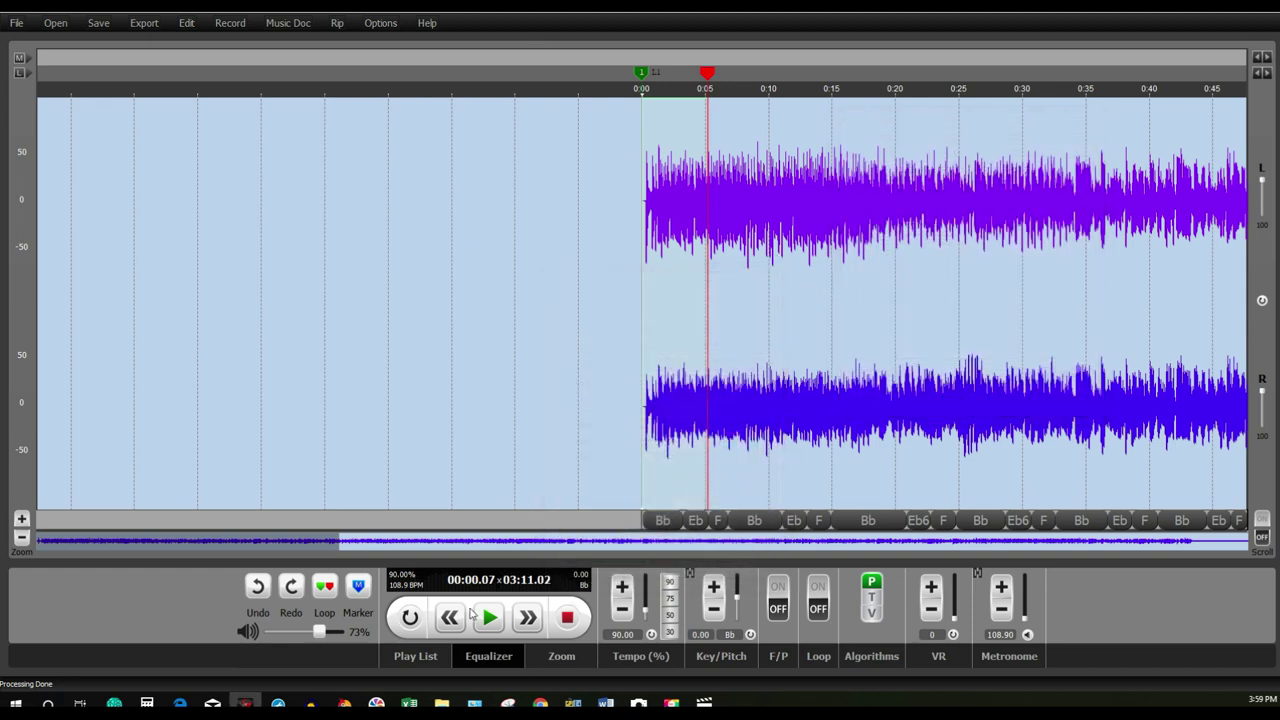
left_click(490, 619)
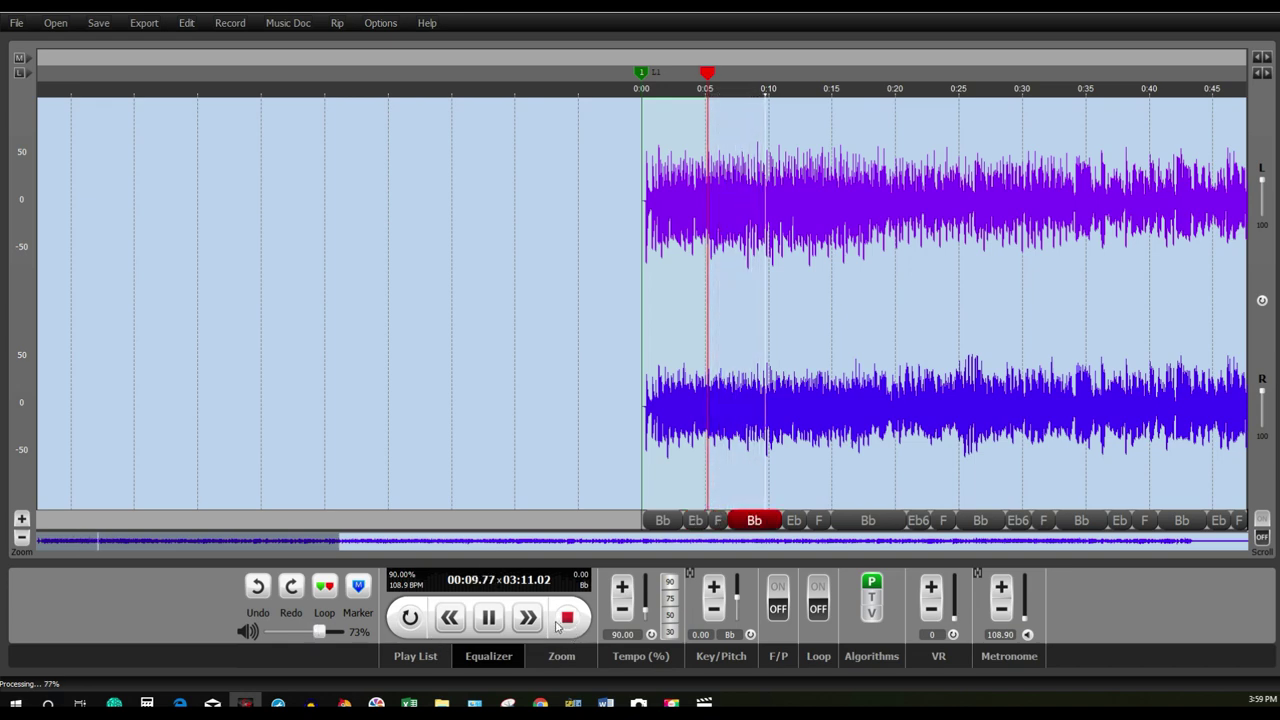
left_click(489, 619)
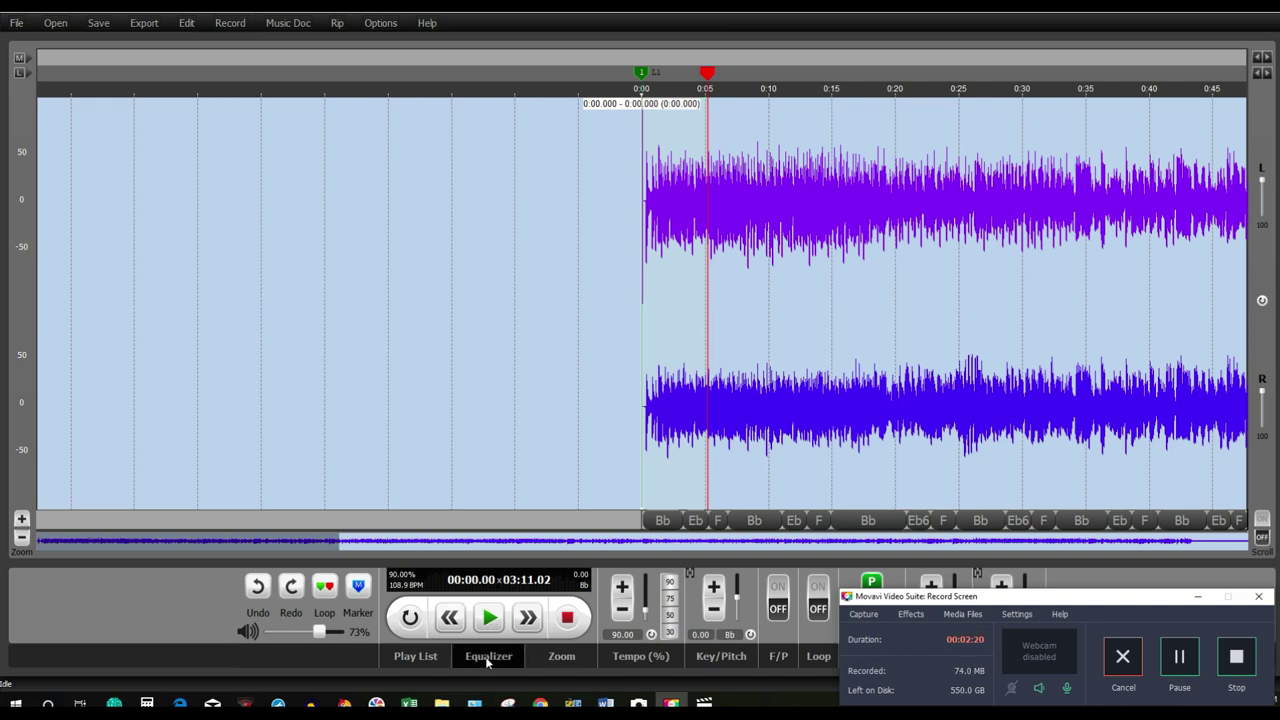
left_click(488, 657)
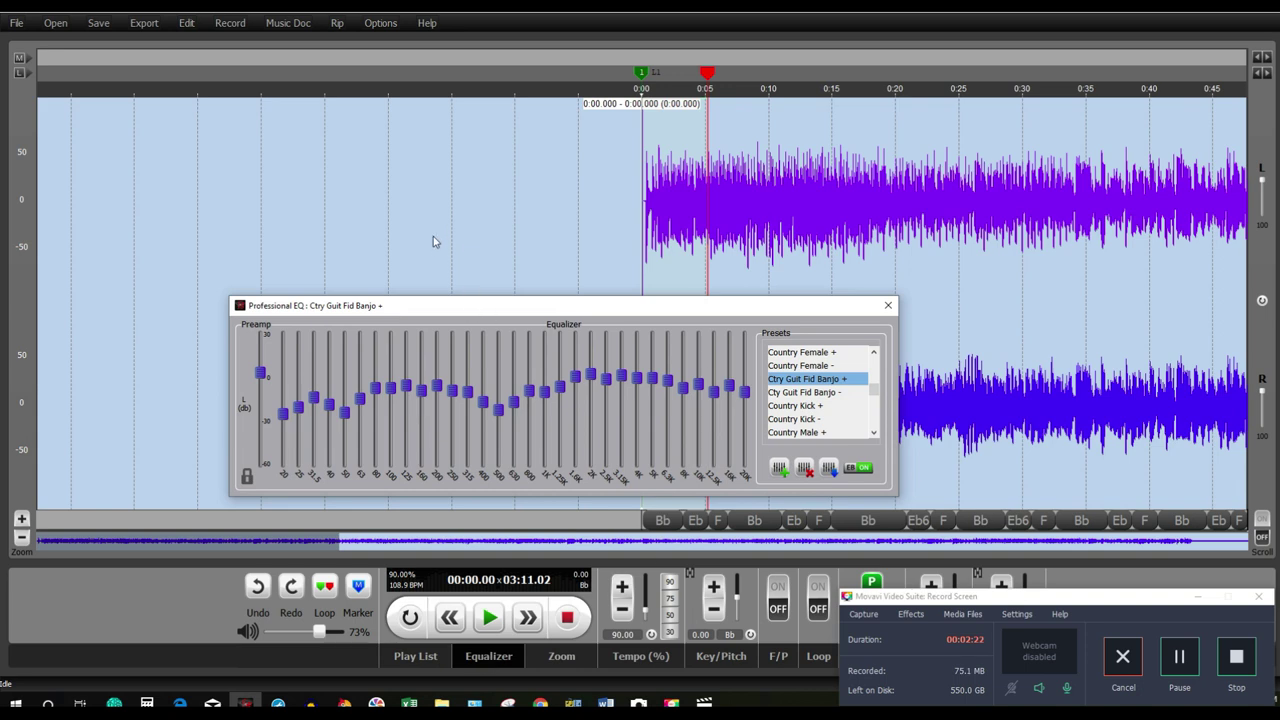
Start the song playing from the main window and switch the equalizer off.
left_click(421, 208)
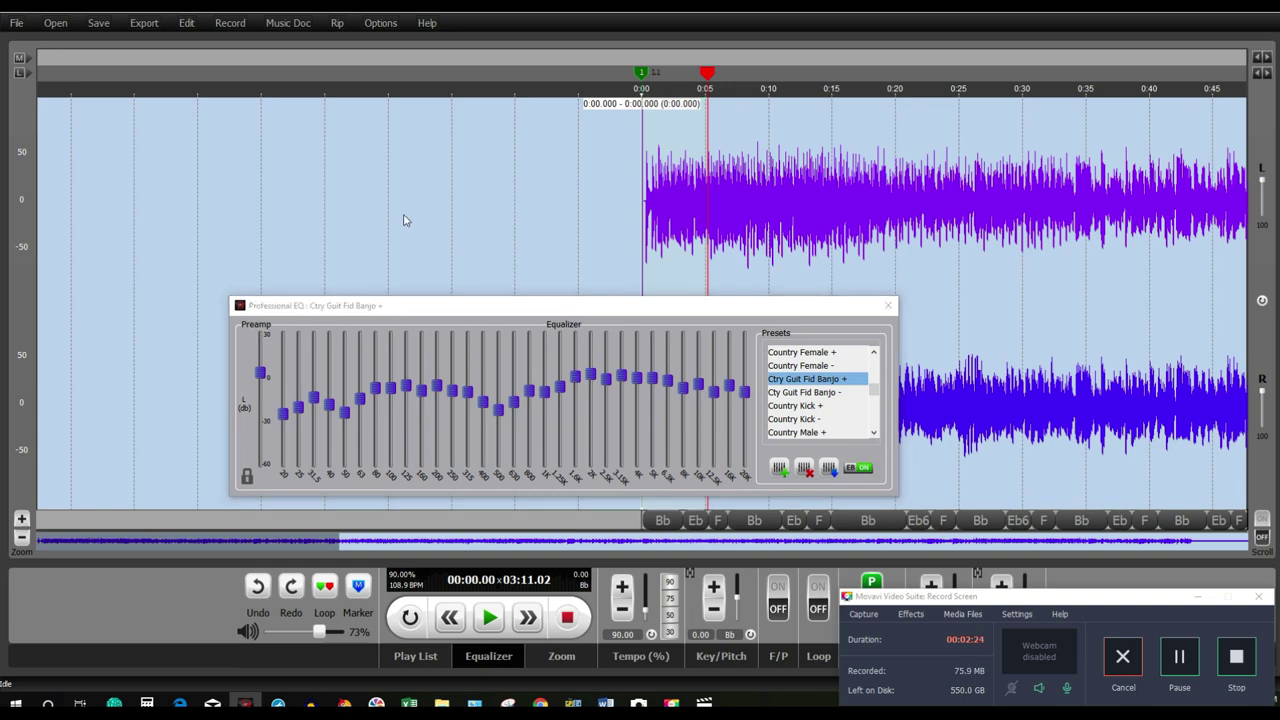
key("space")
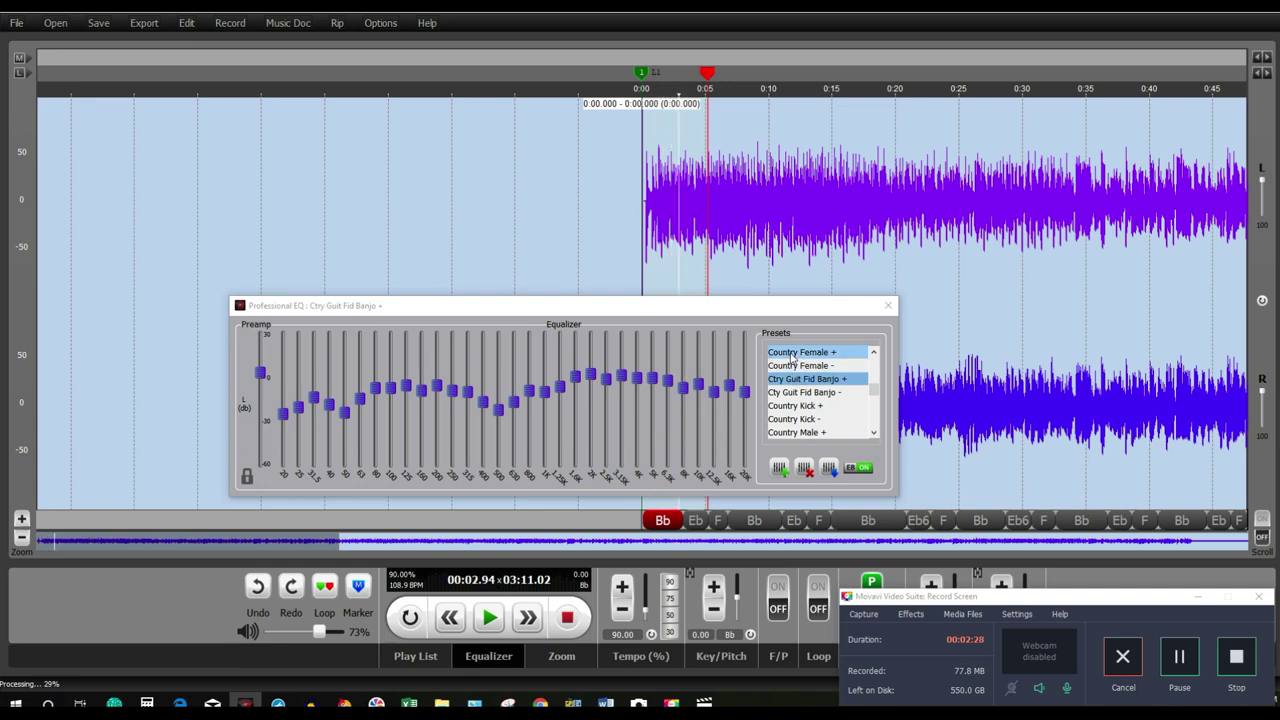
left_click(866, 470)
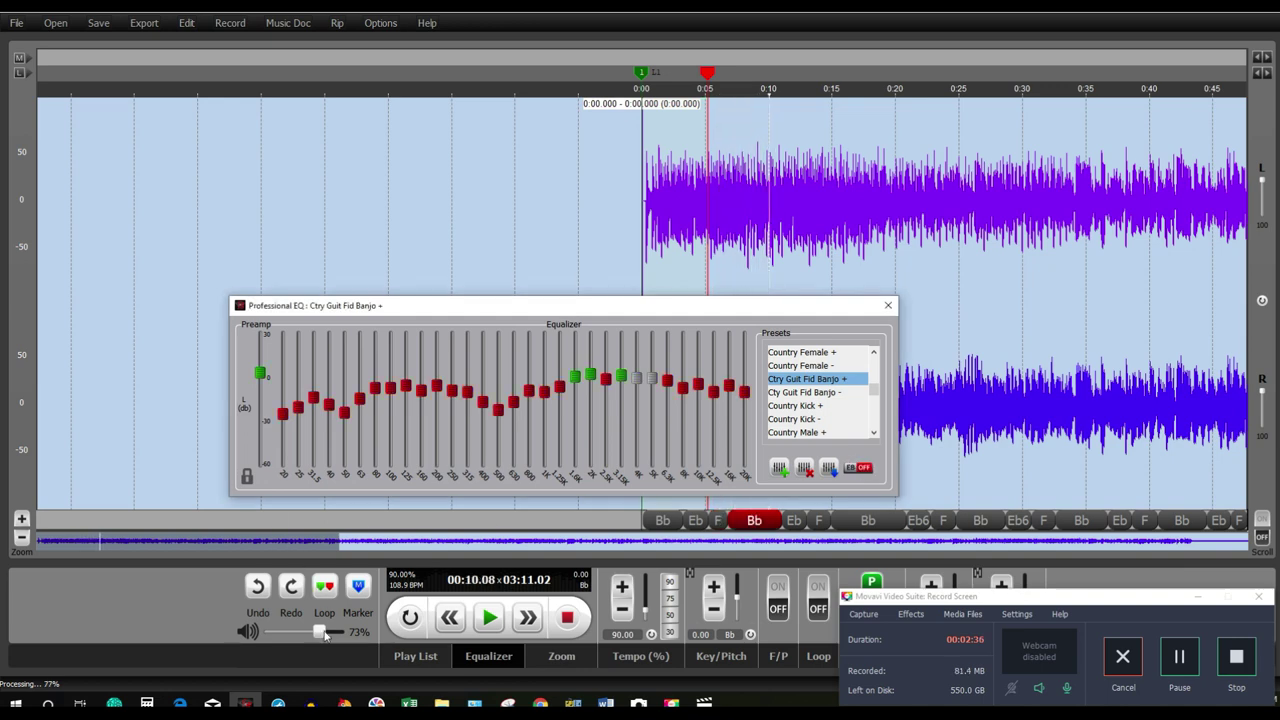
Apply the Cty Guit Fid Banjo - EQ preset, then the Classical Trumpet + preset.
left_click(828, 393)
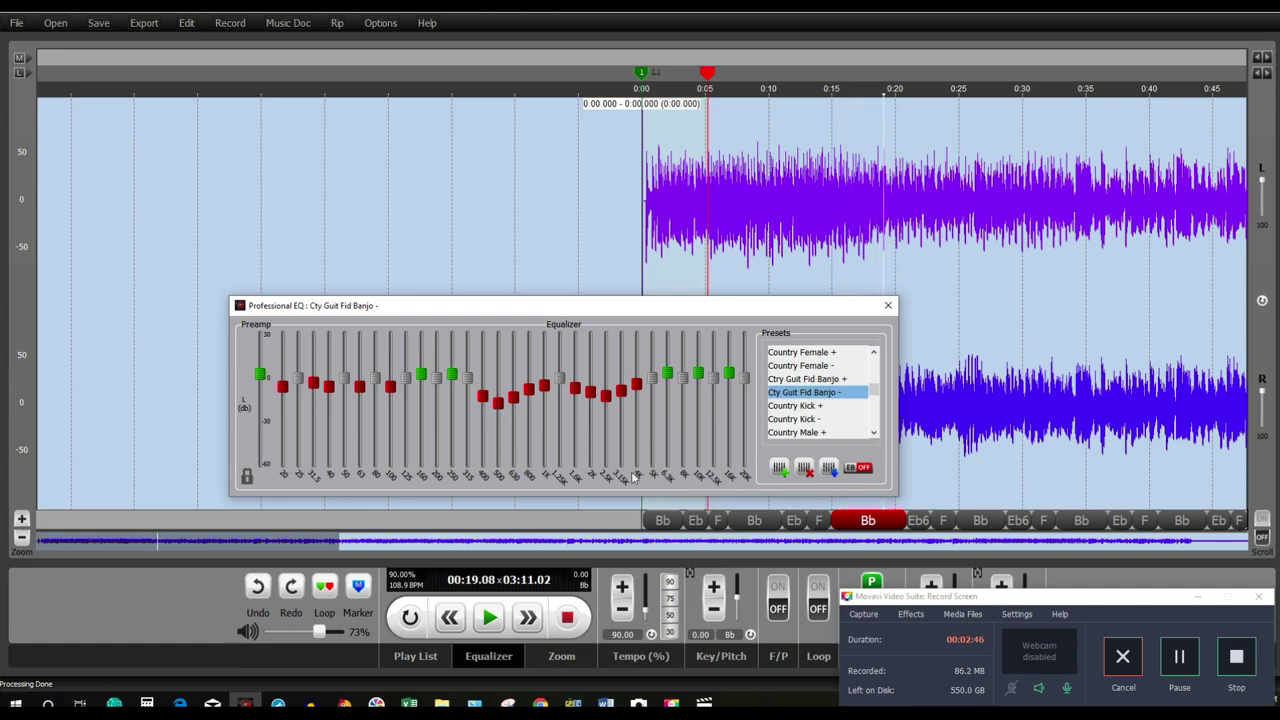
left_click_drag(875, 393, 877, 387)
left_click(812, 387)
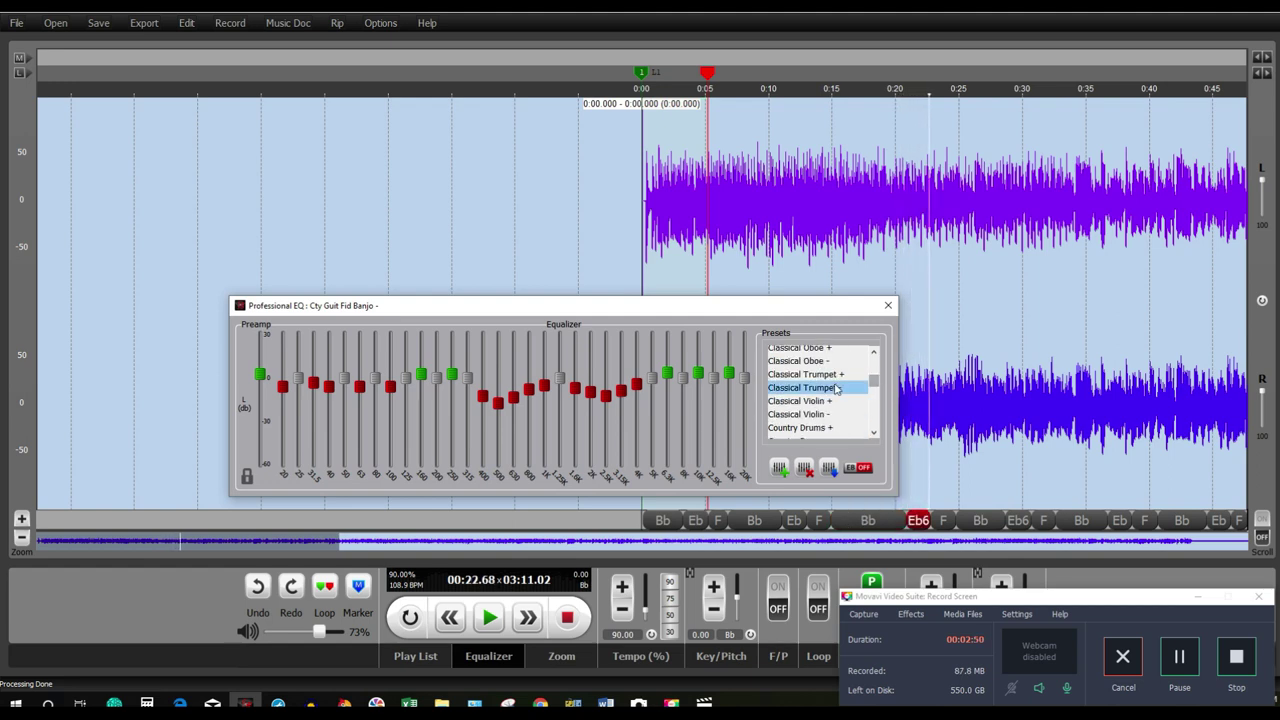
left_click(826, 375)
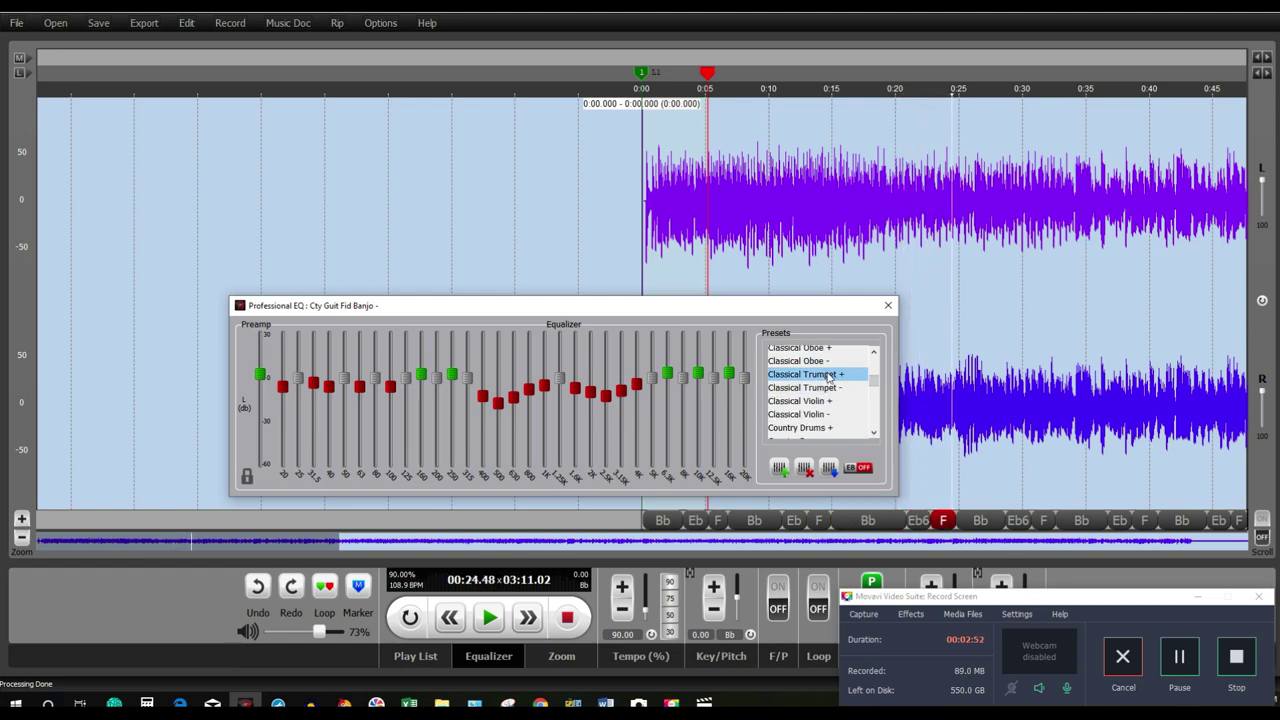
double_click(826, 375)
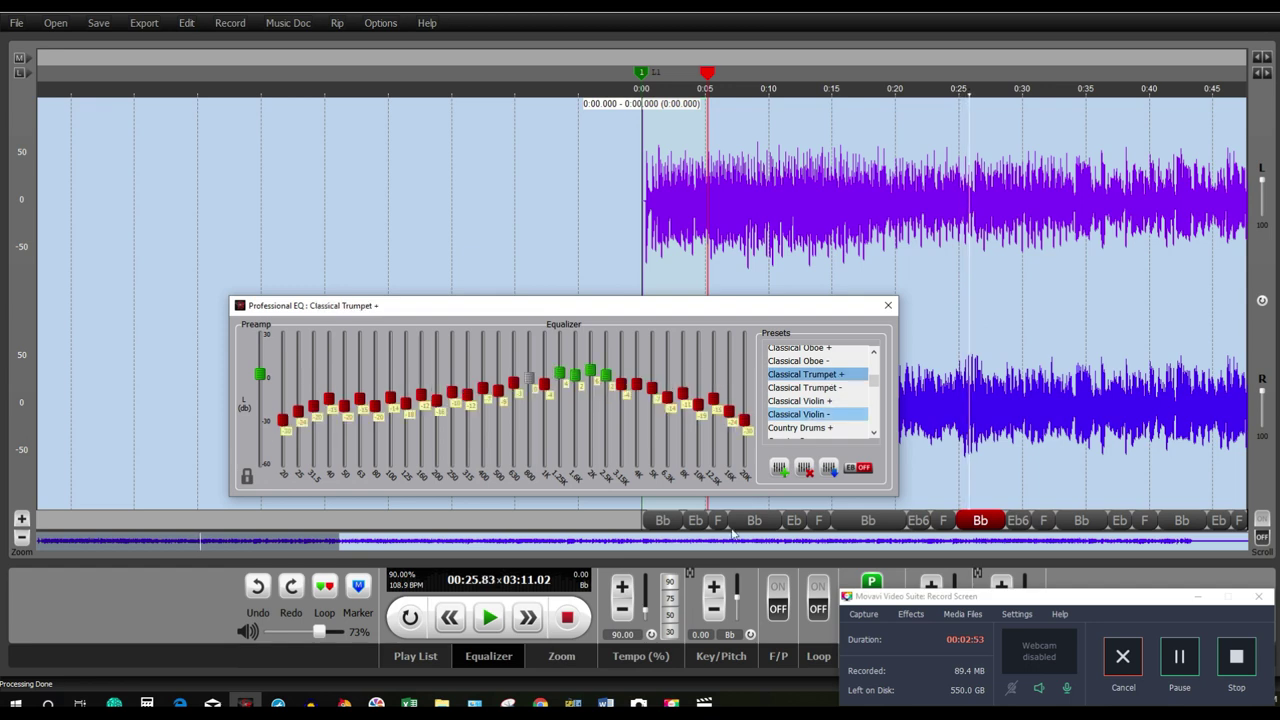
Stop playback, switch the equalizer back on, and close the Professional EQ window.
left_click(566, 618)
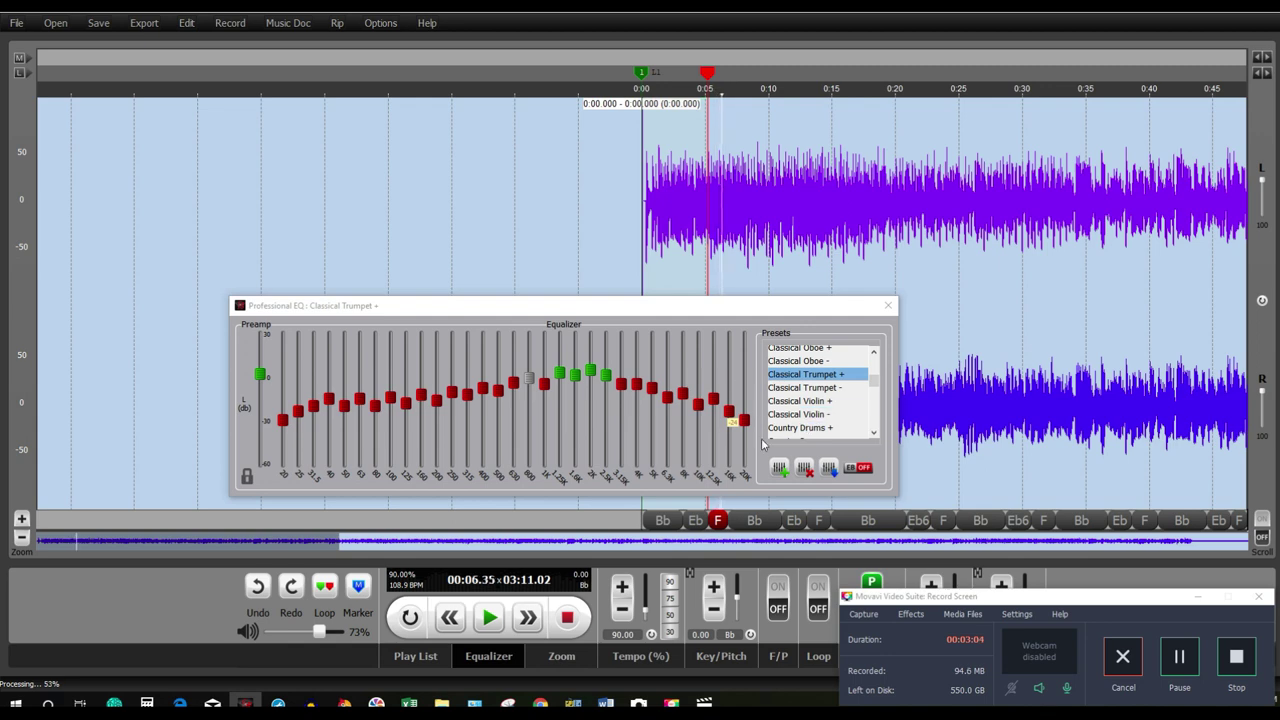
left_click(856, 468)
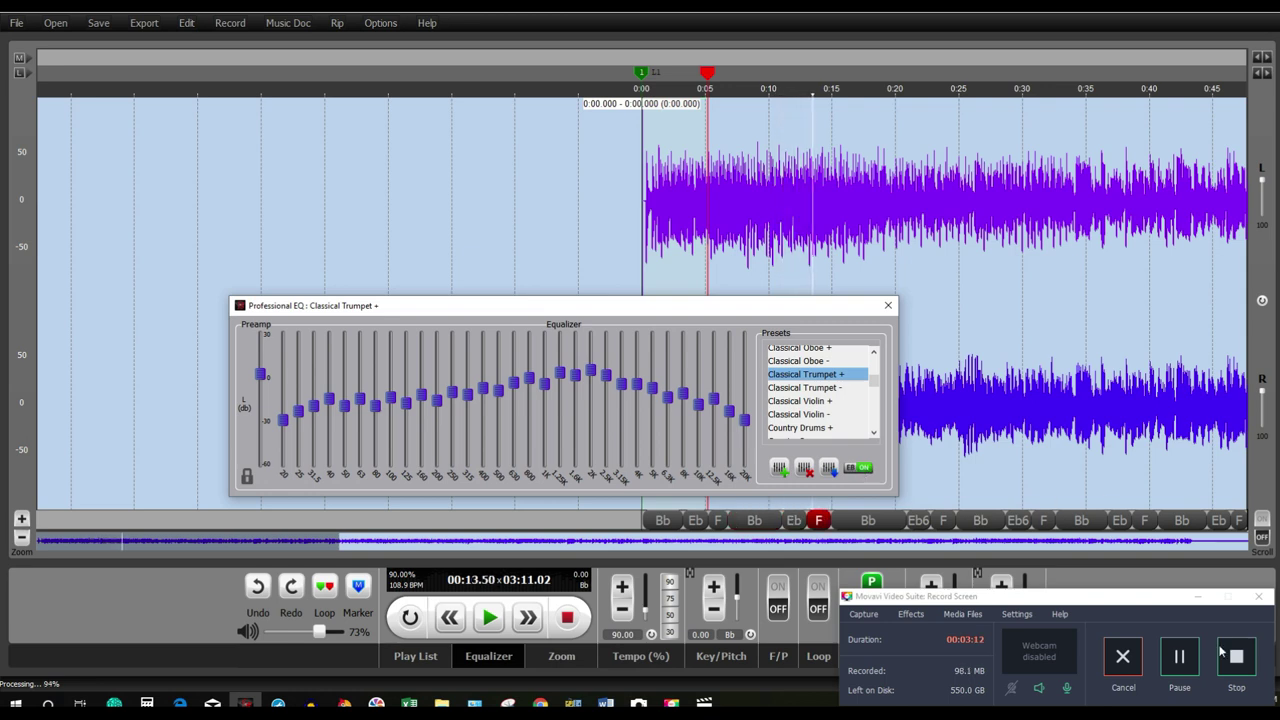
left_click(1180, 657)
left_click(1180, 657)
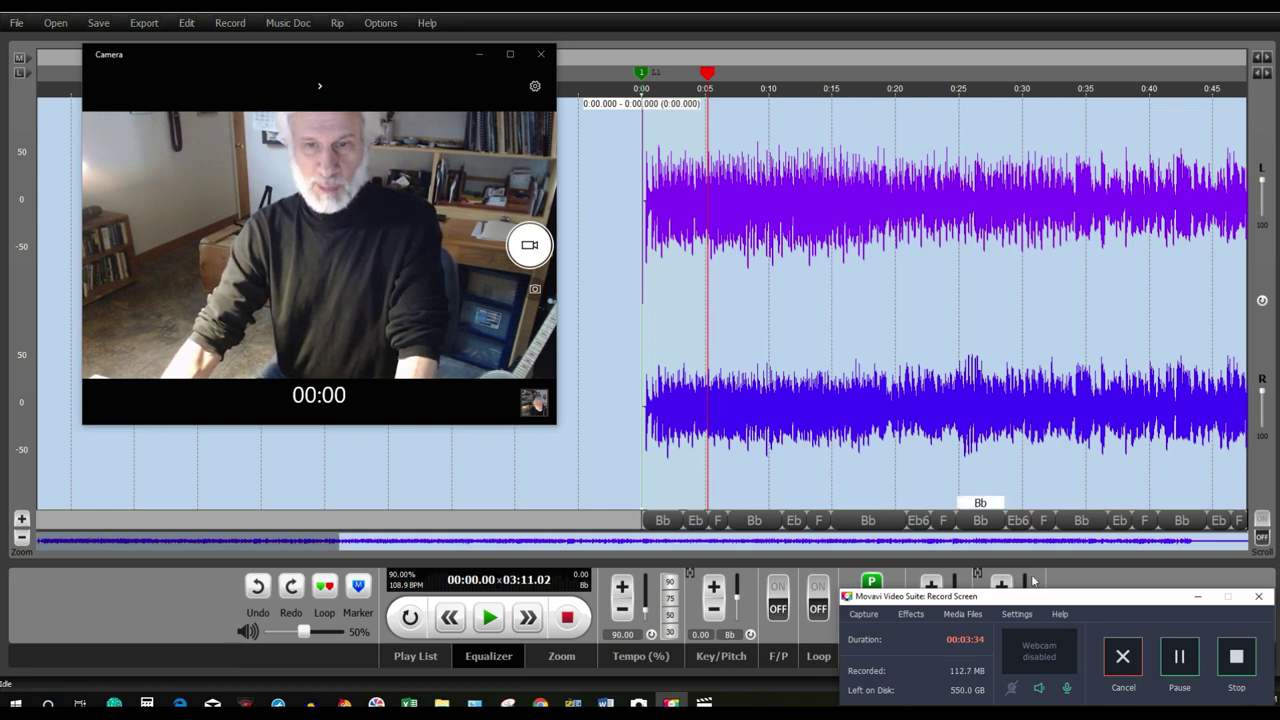
Close the Camera window, leaving the banjo waveform parked at 00:00.00.
left_click(1180, 657)
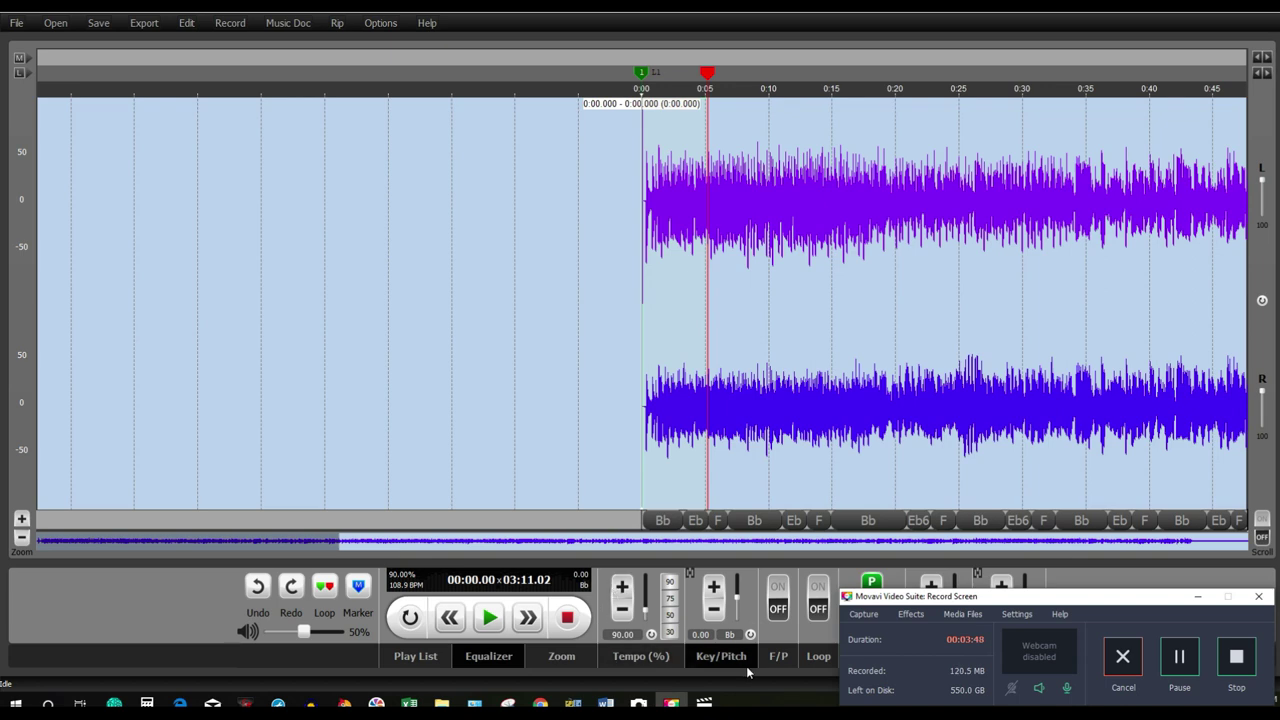
Turn looping on for the 0.00–5.19 s section and open its Edit loop settings.
left_click(816, 658)
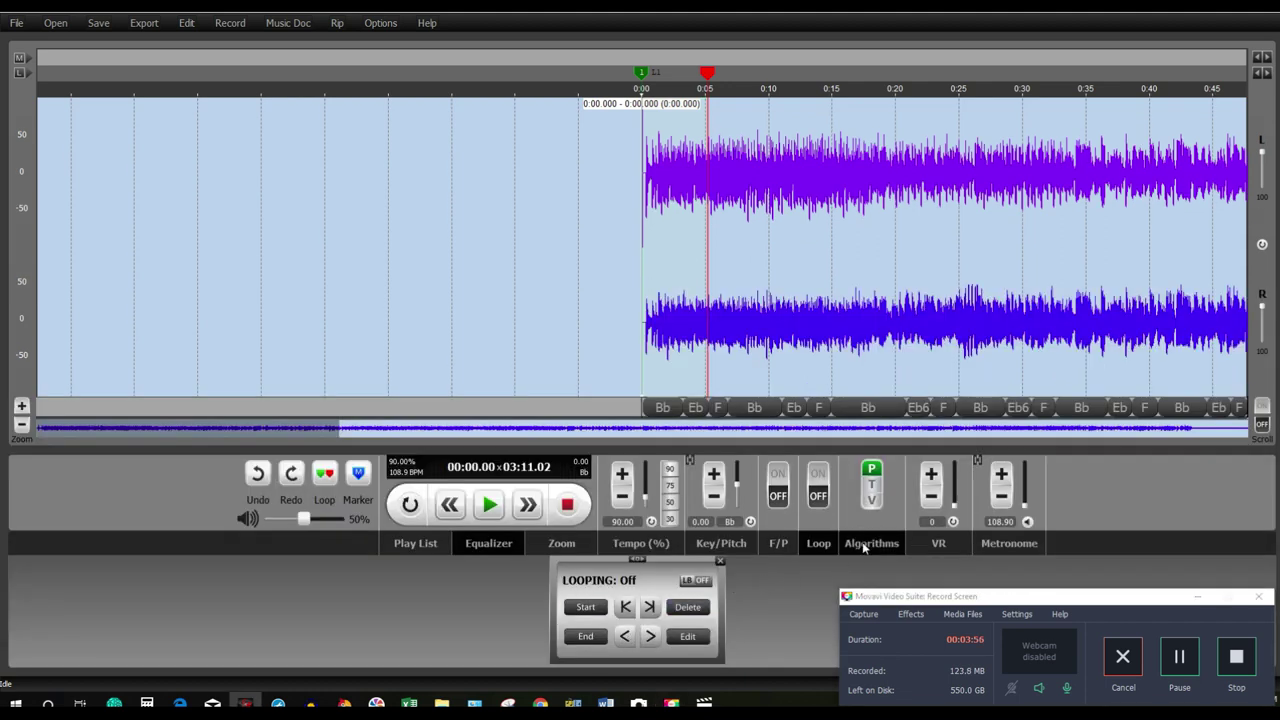
left_click(818, 476)
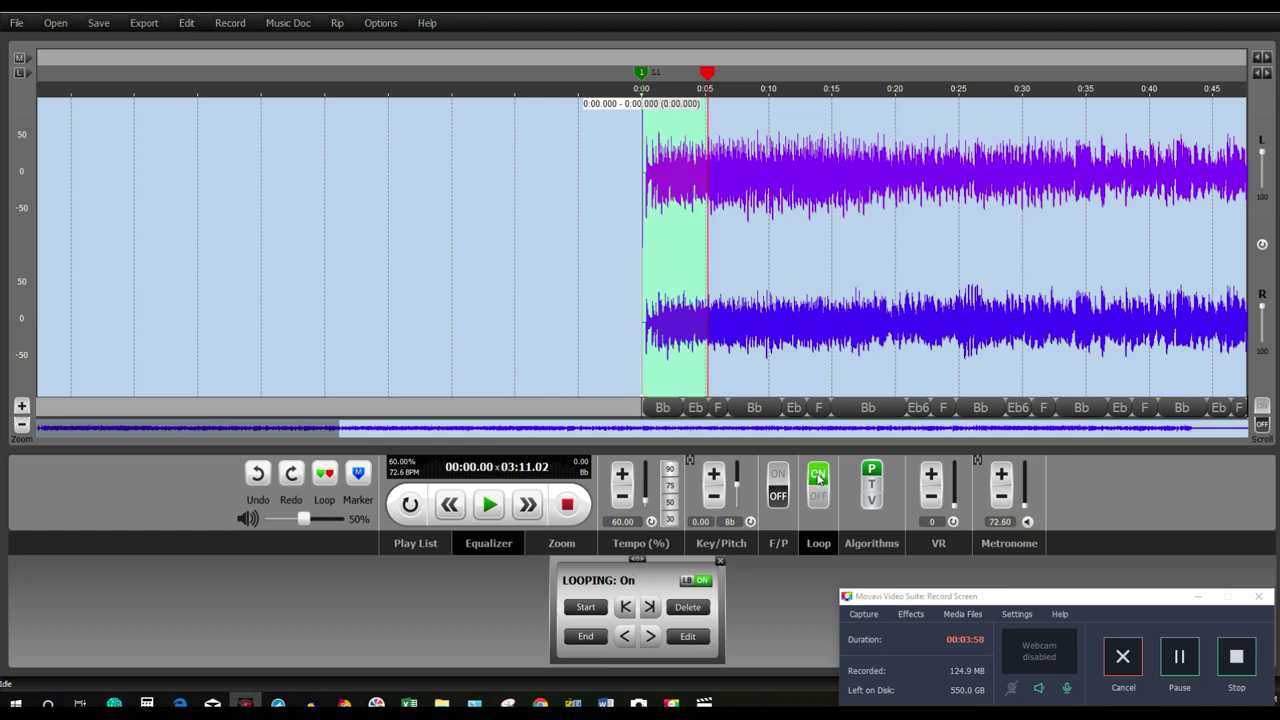
left_click(688, 637)
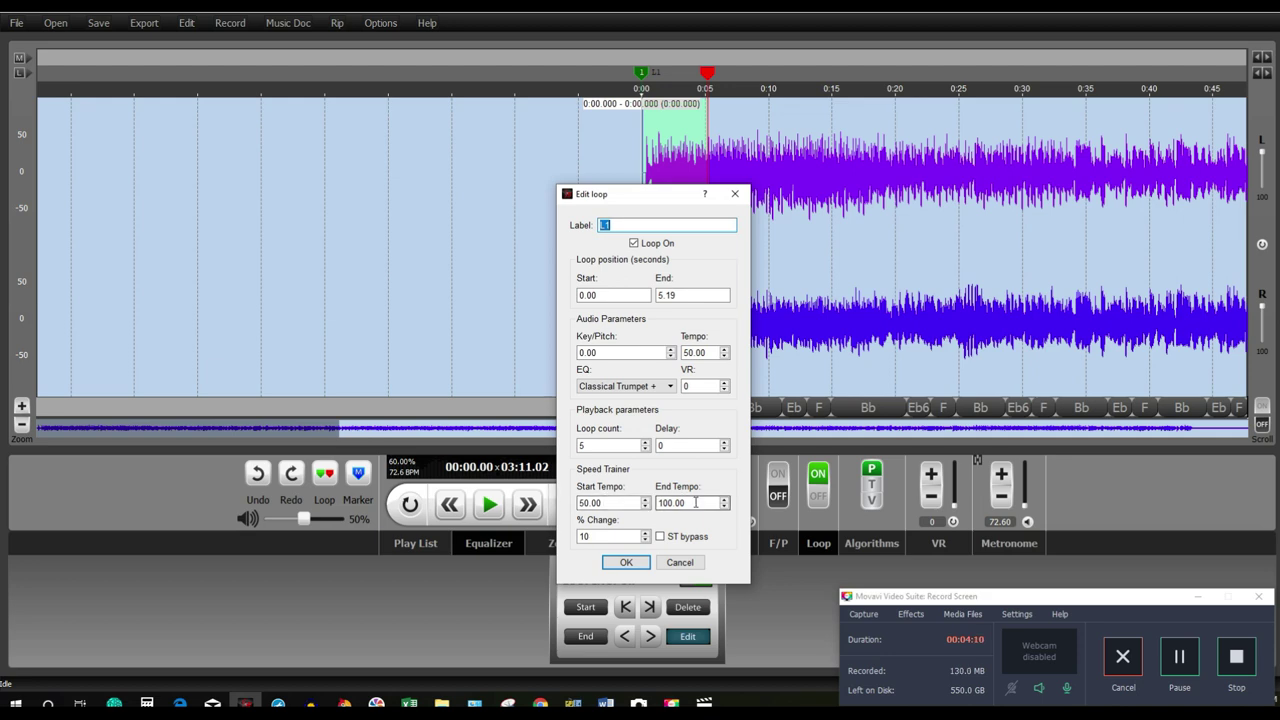
Accept the speed trainer loop settings with ST bypass left off, starting at 50% tempo.
left_click(650, 540)
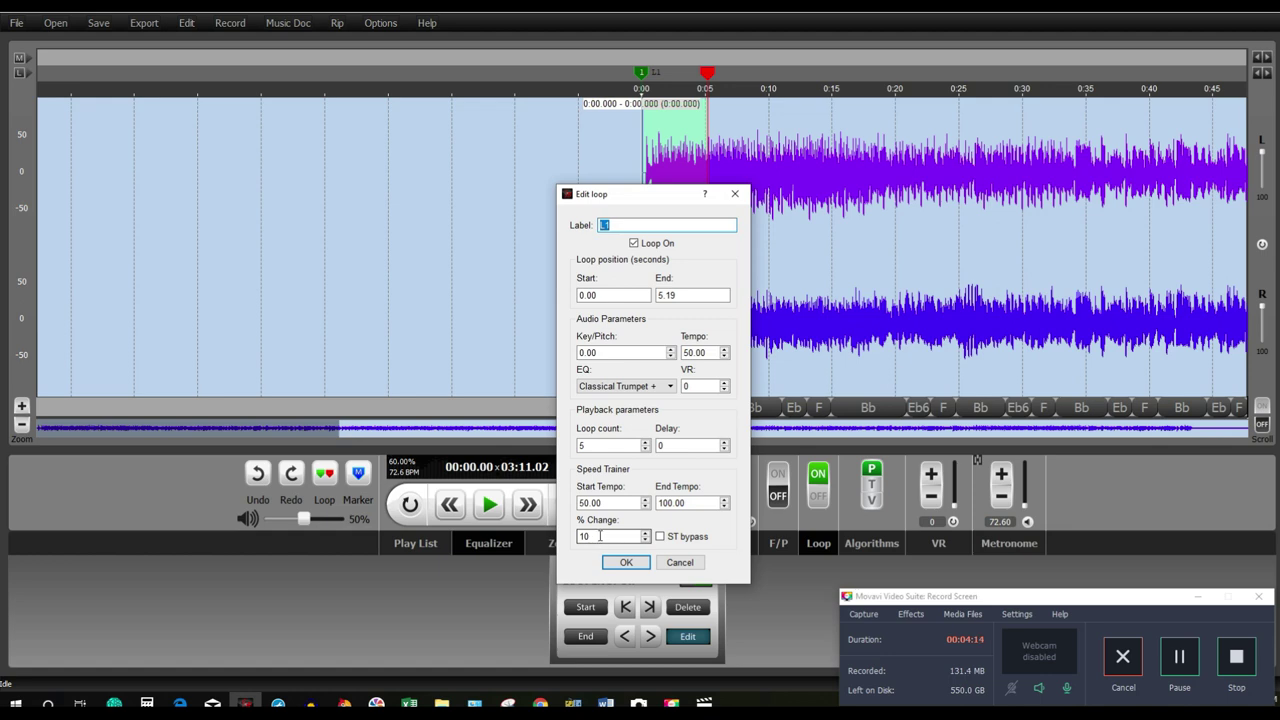
left_click(660, 537)
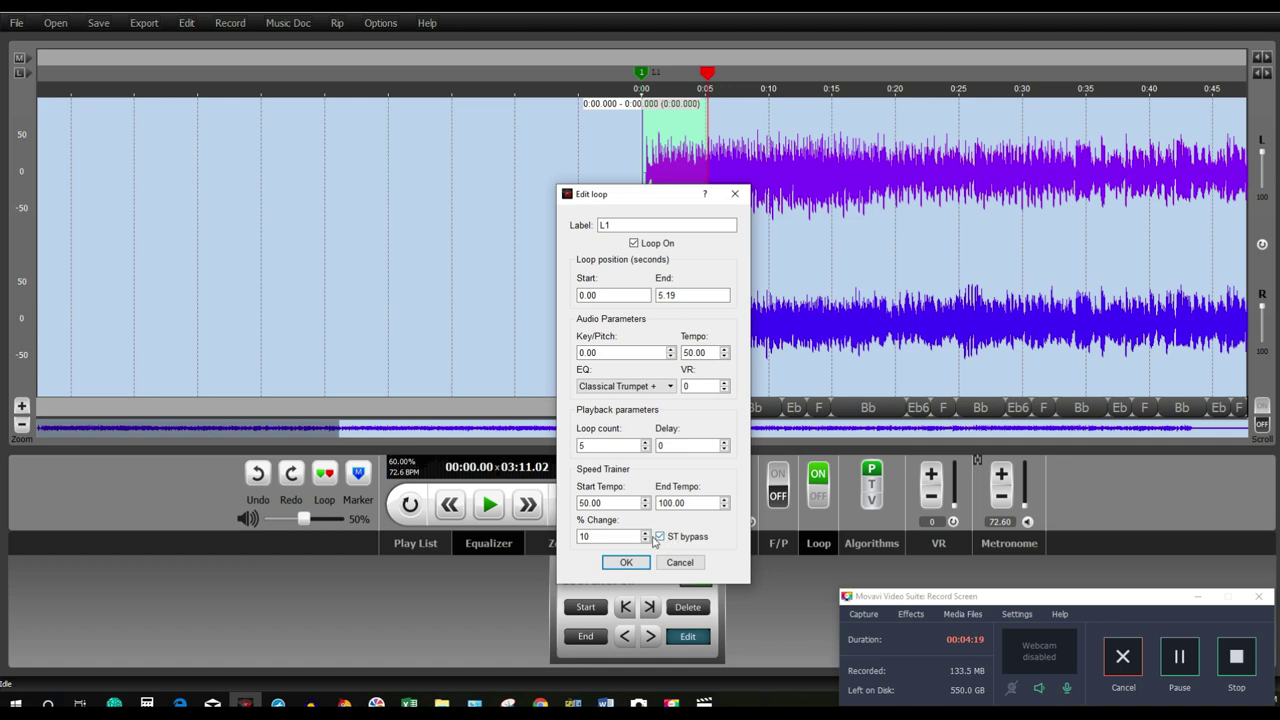
left_click(660, 537)
left_click(626, 563)
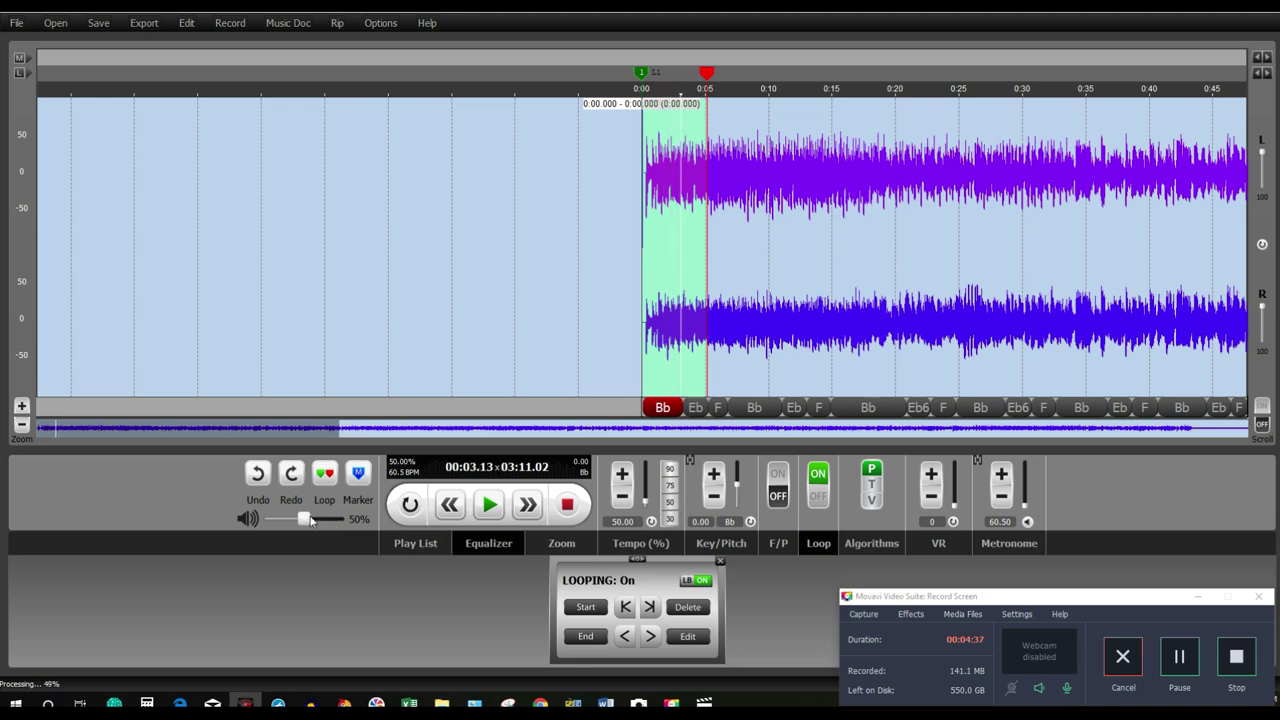
Raise the playback volume to 70% while the loop plays, then stop.
mouse_move(307, 522)
left_mouse_down()
mouse_move(325, 517)
mouse_move(303, 519)
left_mouse_up()
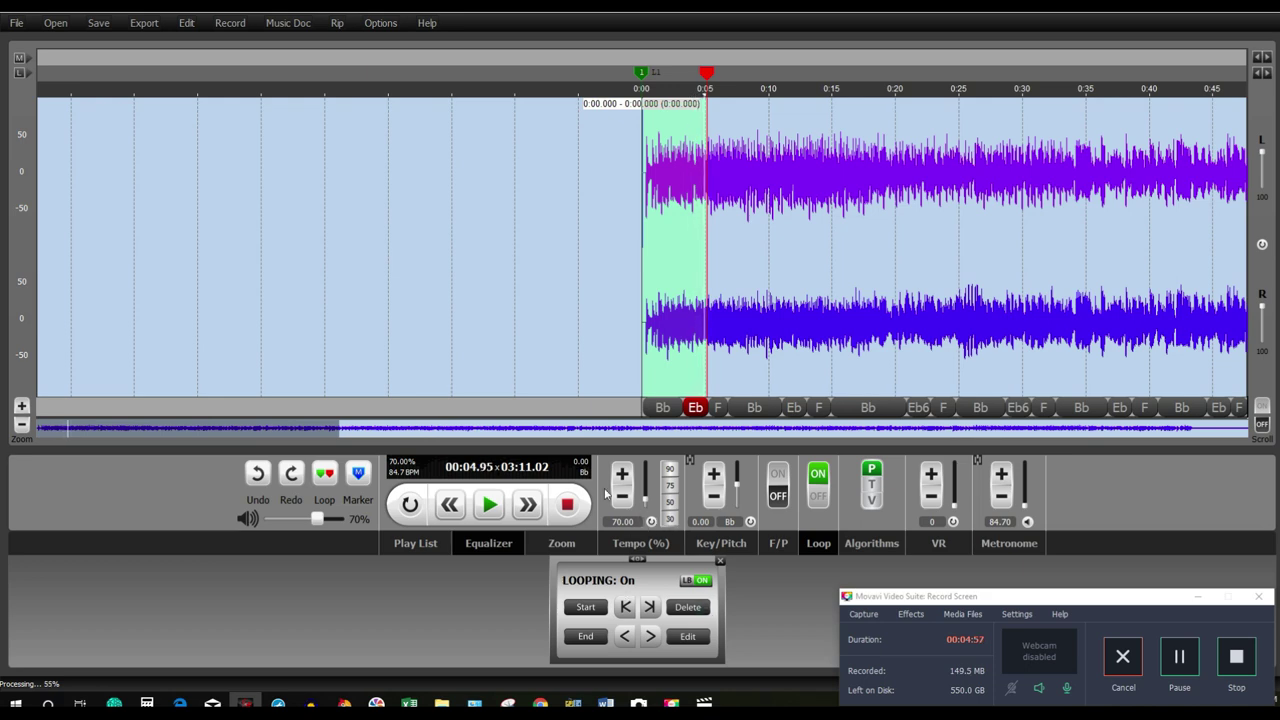
left_click(567, 505)
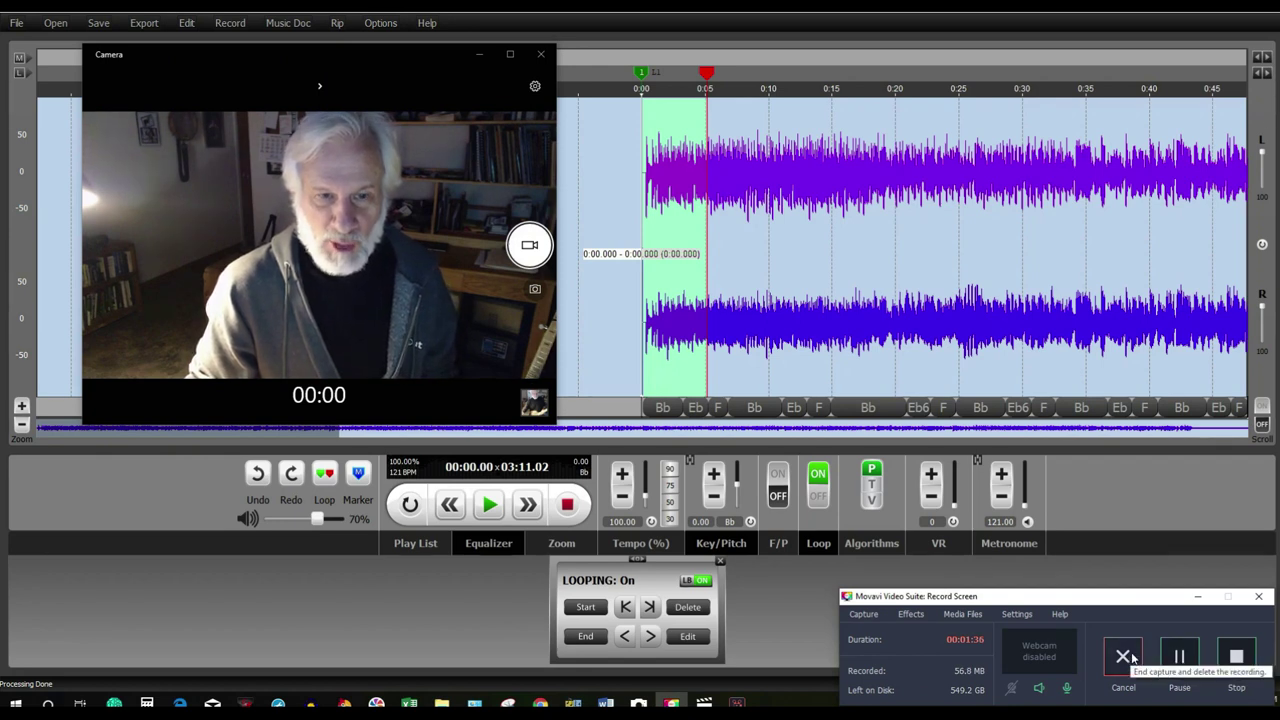
Lower the key three semitones, A then Ab then G, to -3 in Key/Pitch.
left_click(736, 547)
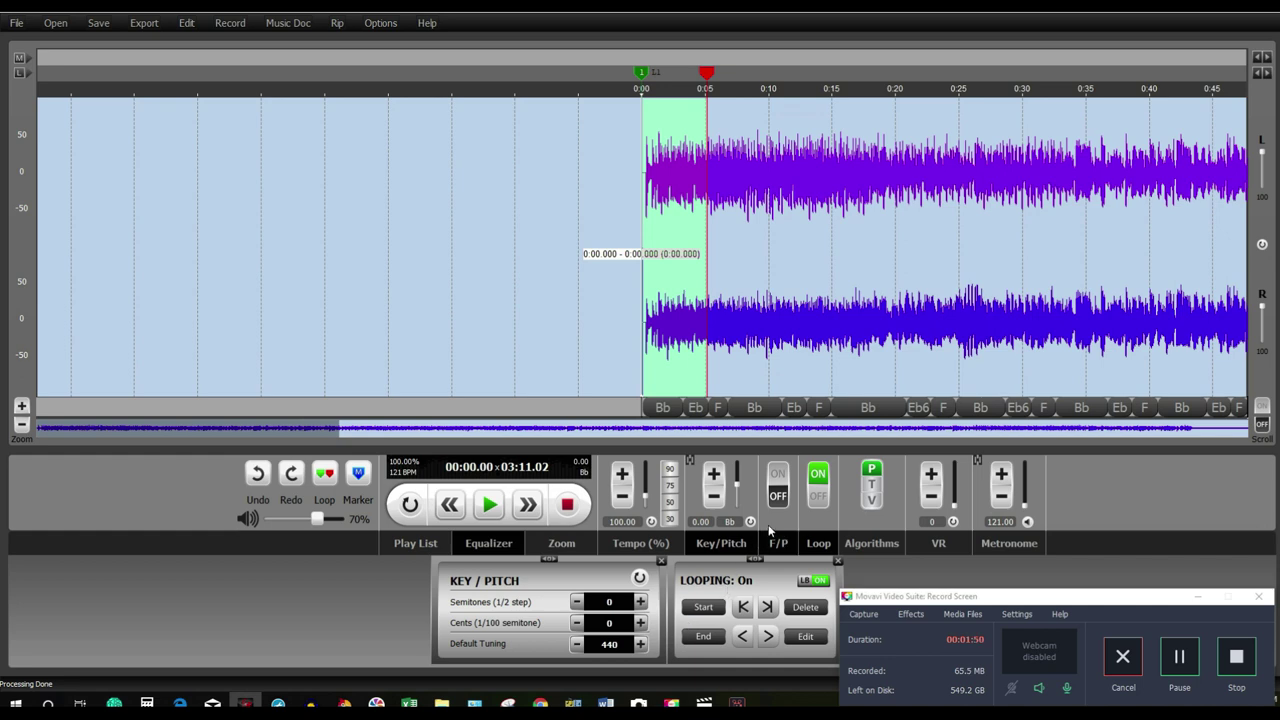
left_click(713, 497)
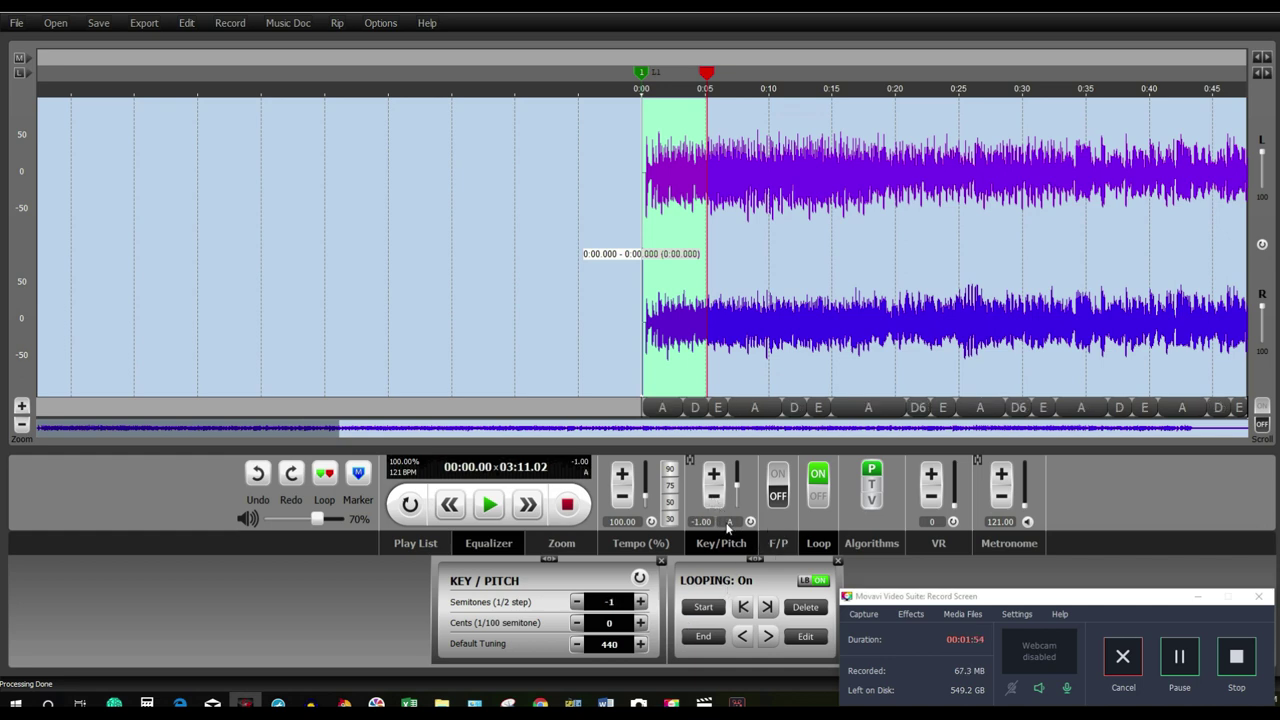
left_click(715, 499)
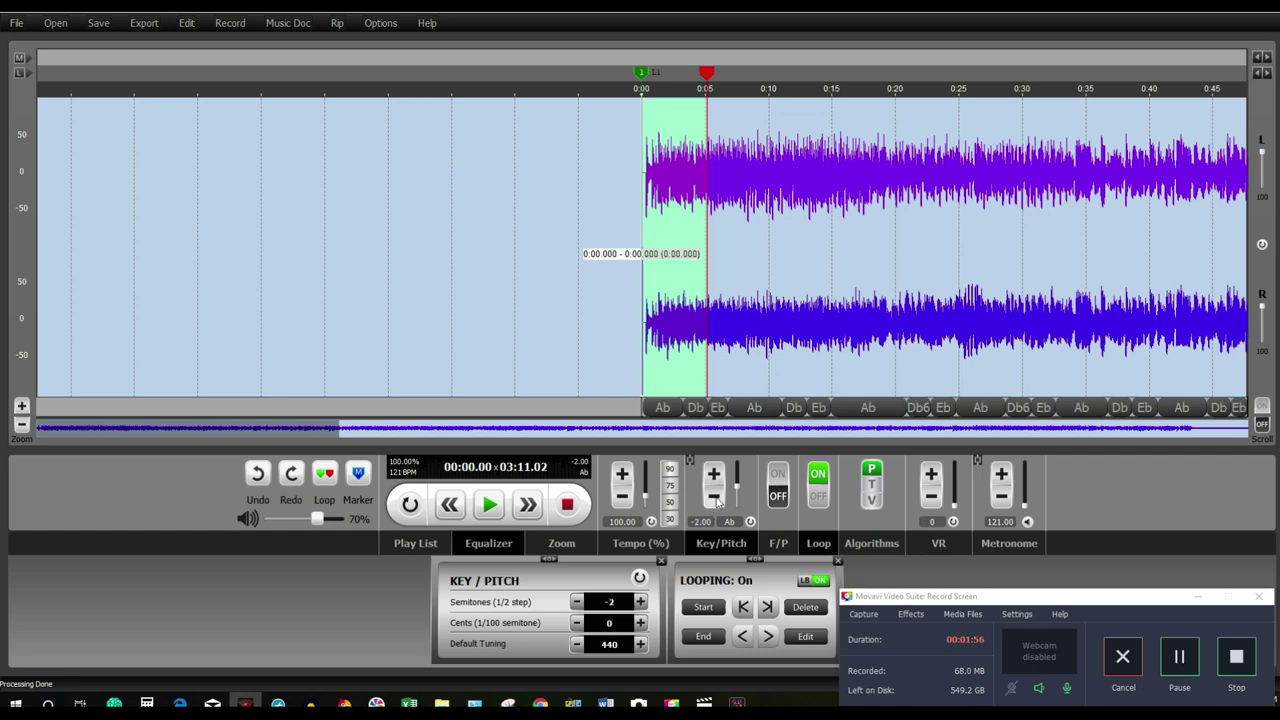
left_click(715, 498)
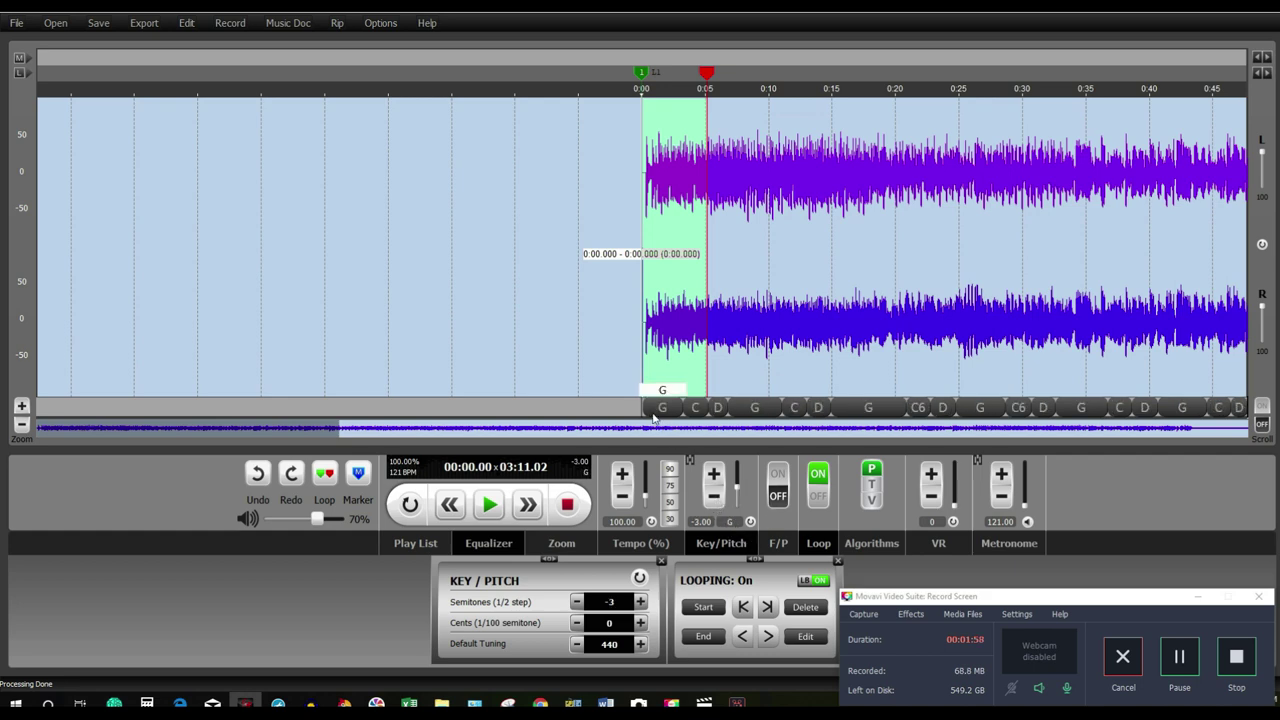